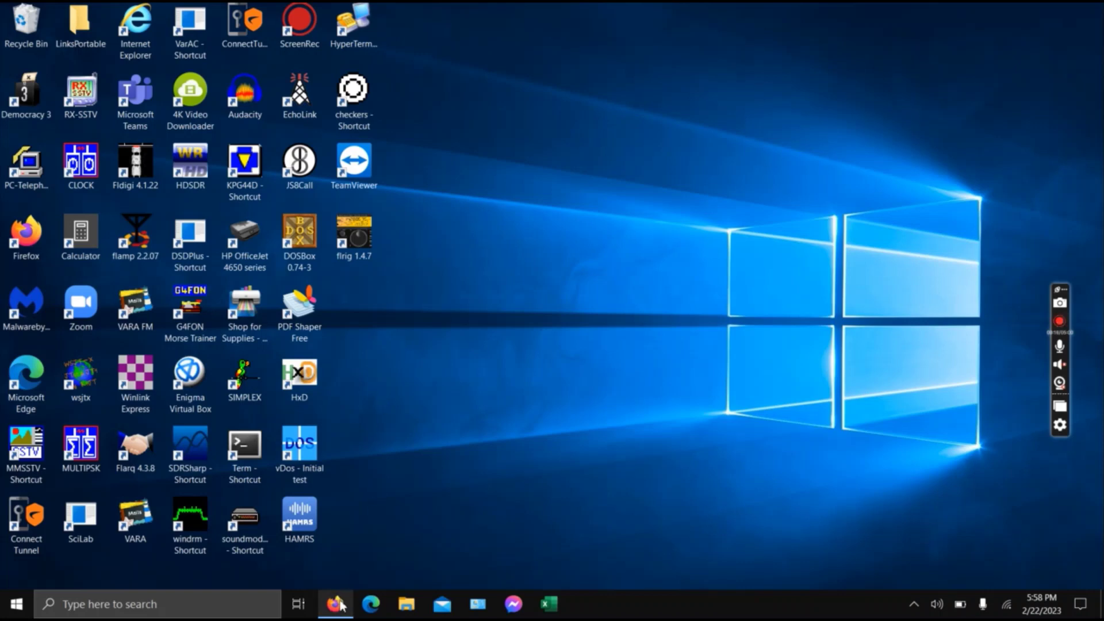
Restore the Firefox window showing DuckDuckGo's 'easyterm packet radio' results
{"action": "mouse_move", "coordinate": [339, 605]}
{"action": "left_click", "coordinate": [332, 557]}
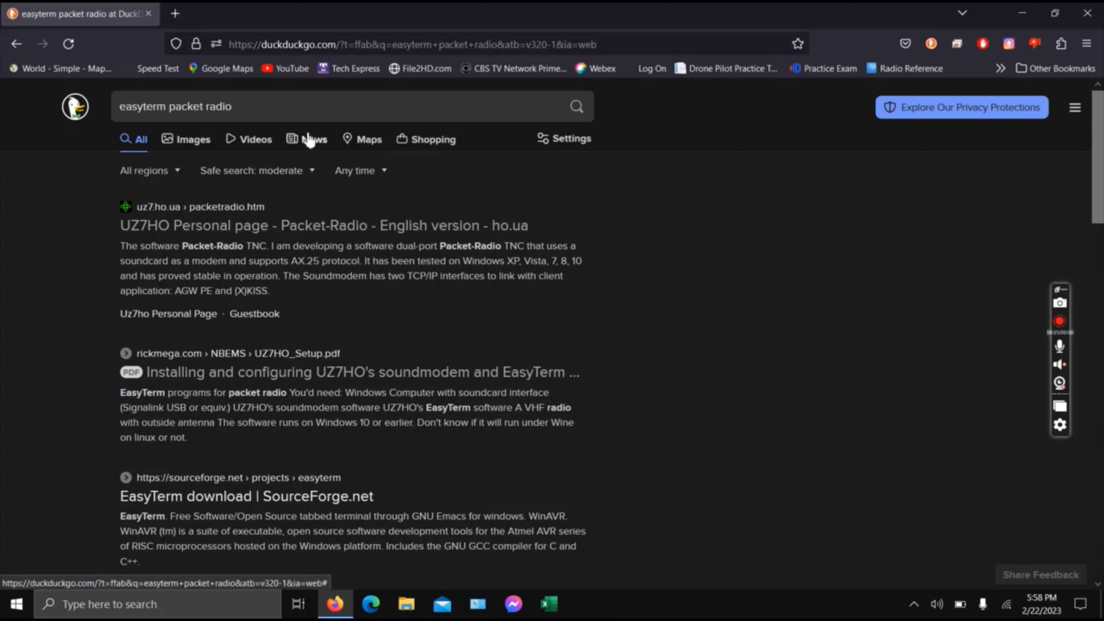
Open UZ7HO's Packet-Radio page and scroll down through its downloads list
{"action": "left_click", "coordinate": [280, 226]}
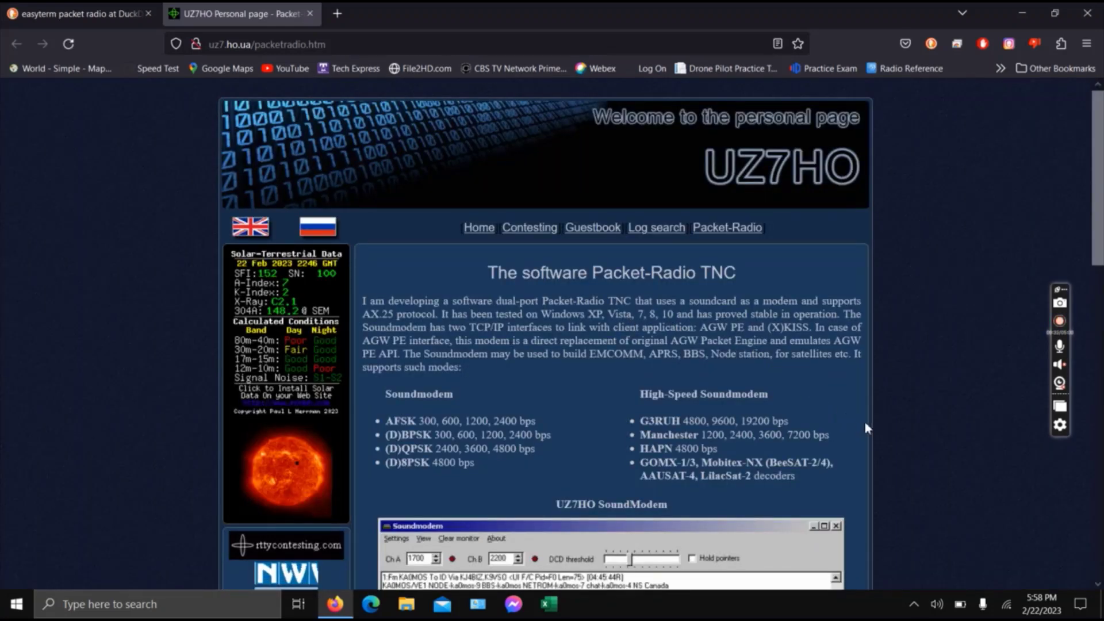
{"action": "scroll", "coordinate": [853, 431], "scroll_direction": "down", "scroll_amount": 3}
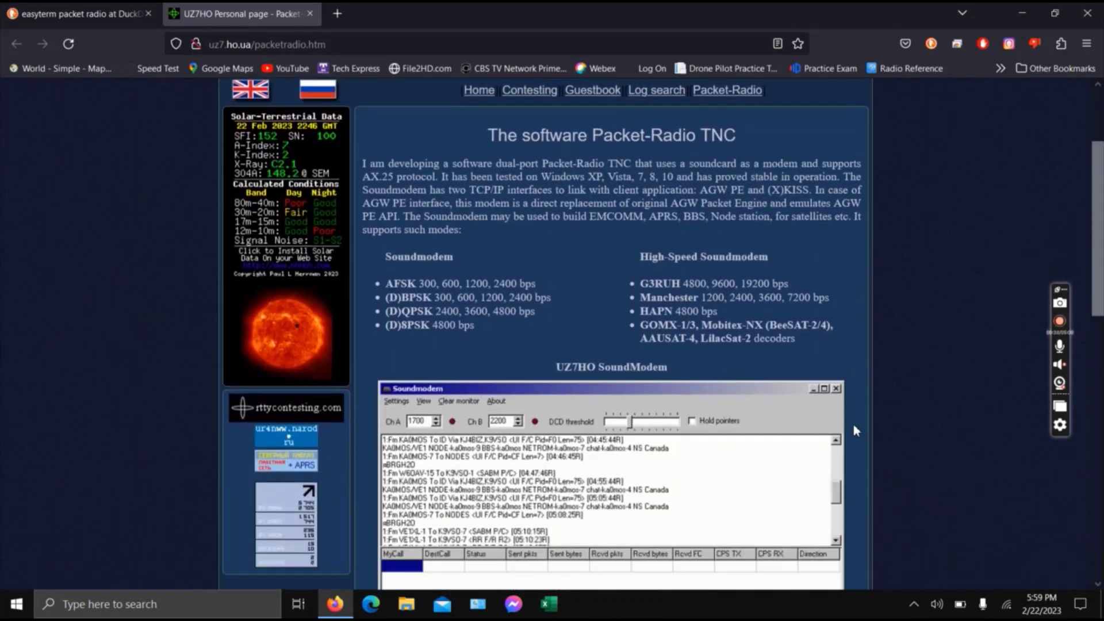
{"action": "scroll", "coordinate": [853, 430], "scroll_direction": "down", "scroll_amount": 1}
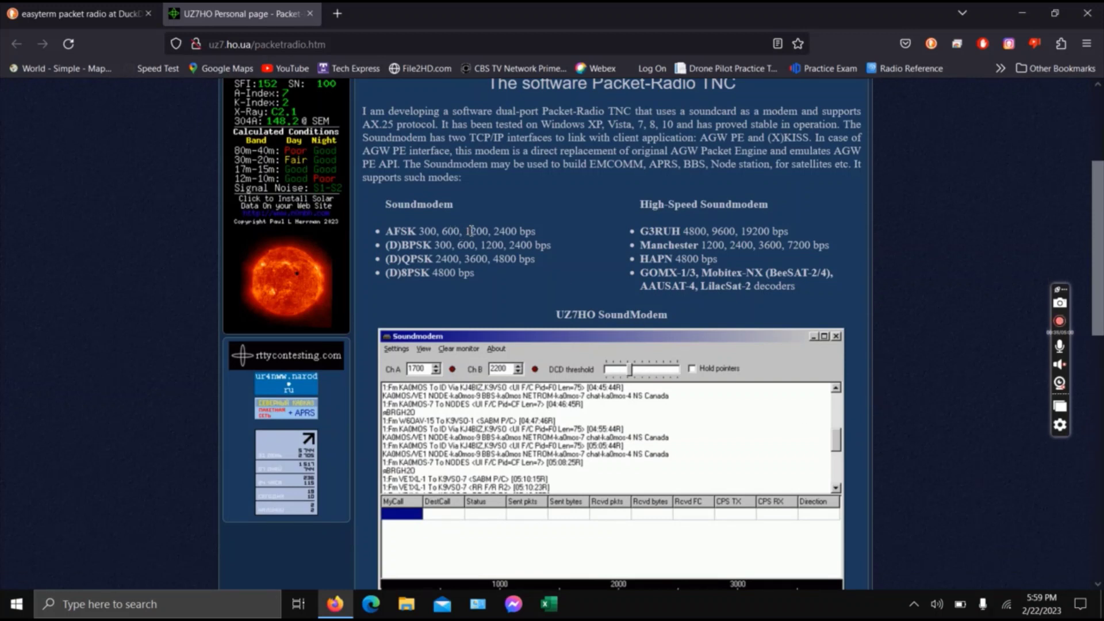
{"action": "double_click", "coordinate": [476, 233]}
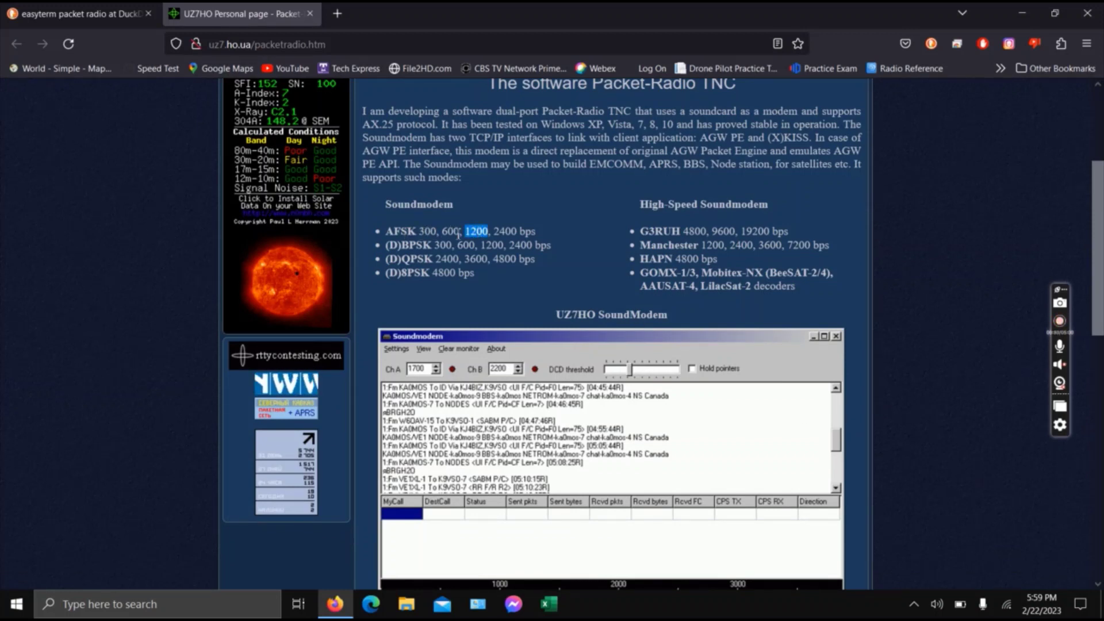
{"action": "left_click", "coordinate": [367, 274]}
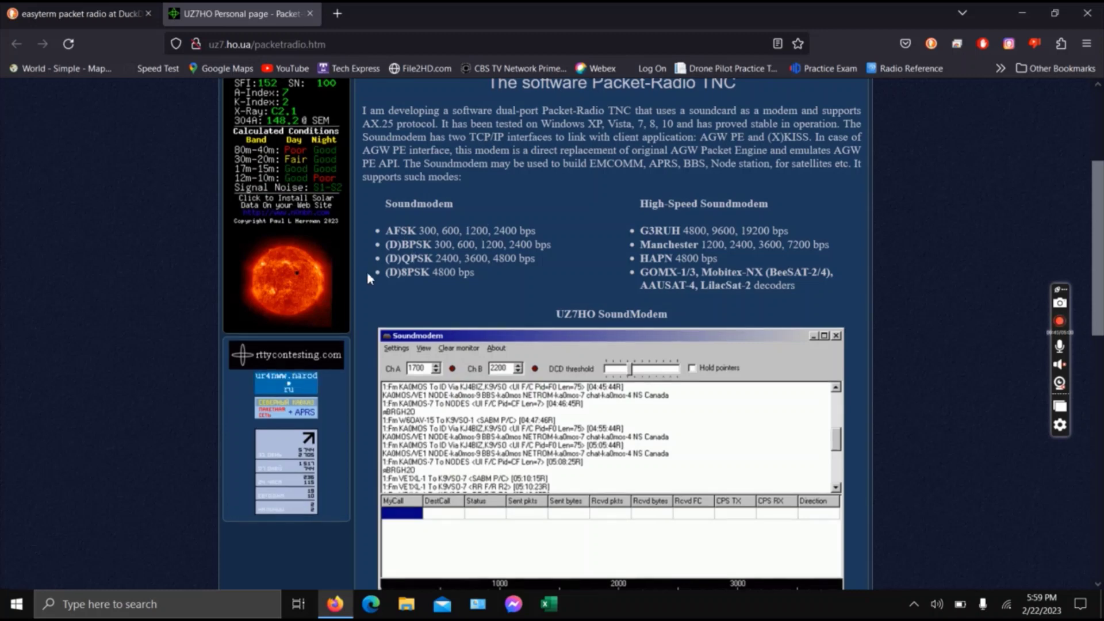
{"action": "scroll", "coordinate": [367, 274], "scroll_direction": "down", "scroll_amount": 6}
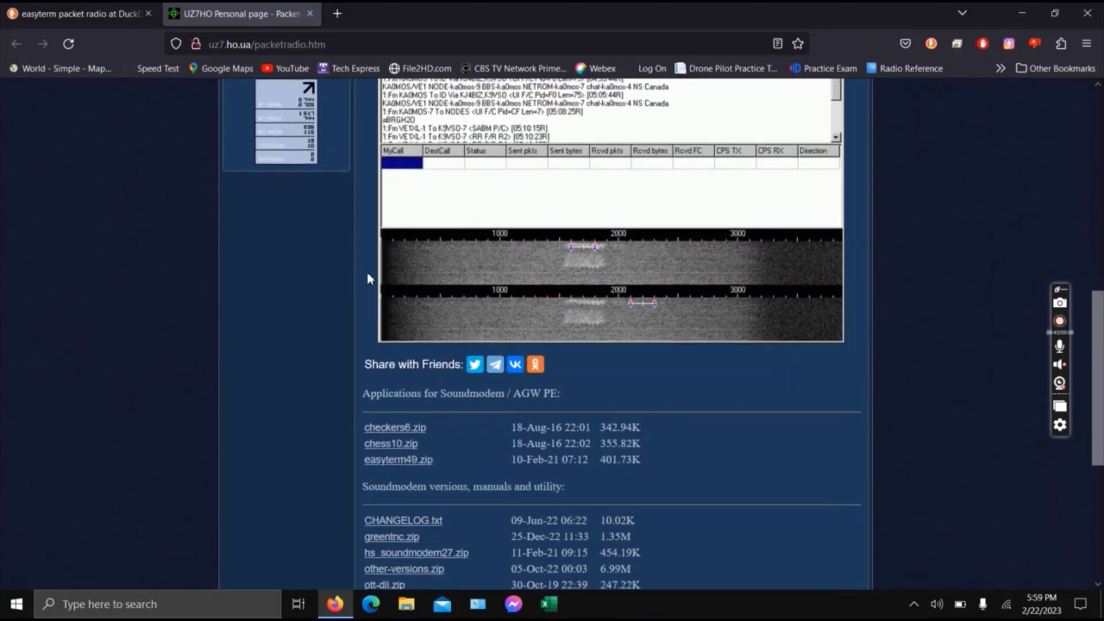
{"action": "scroll", "coordinate": [370, 279], "scroll_direction": "down", "scroll_amount": 3}
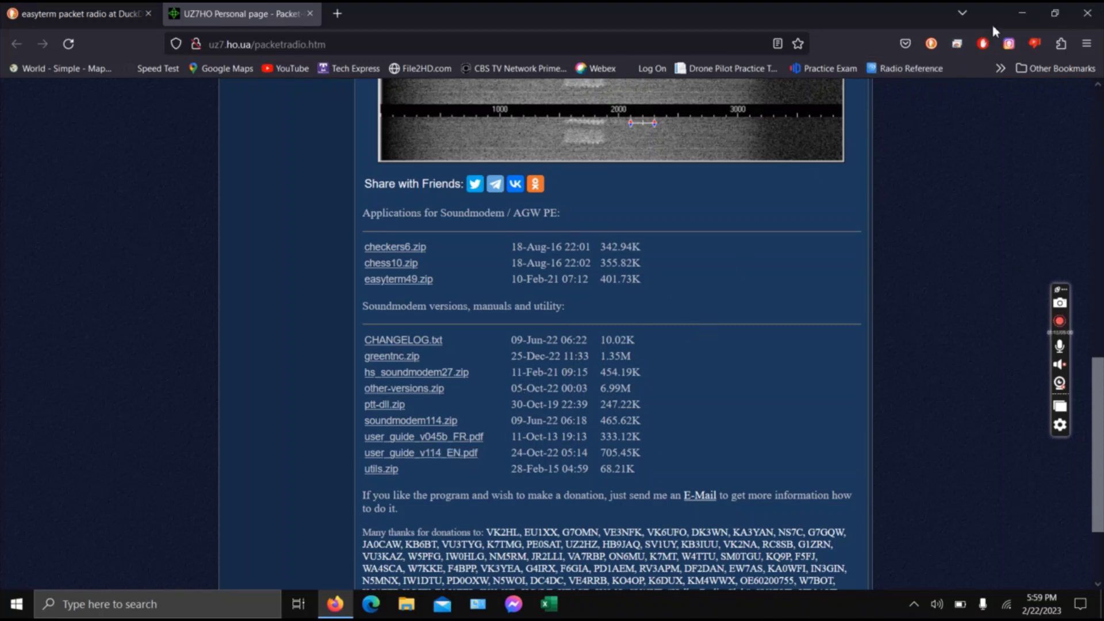
Minimize Firefox to reveal the Windows desktop
{"action": "left_click", "coordinate": [1022, 13]}
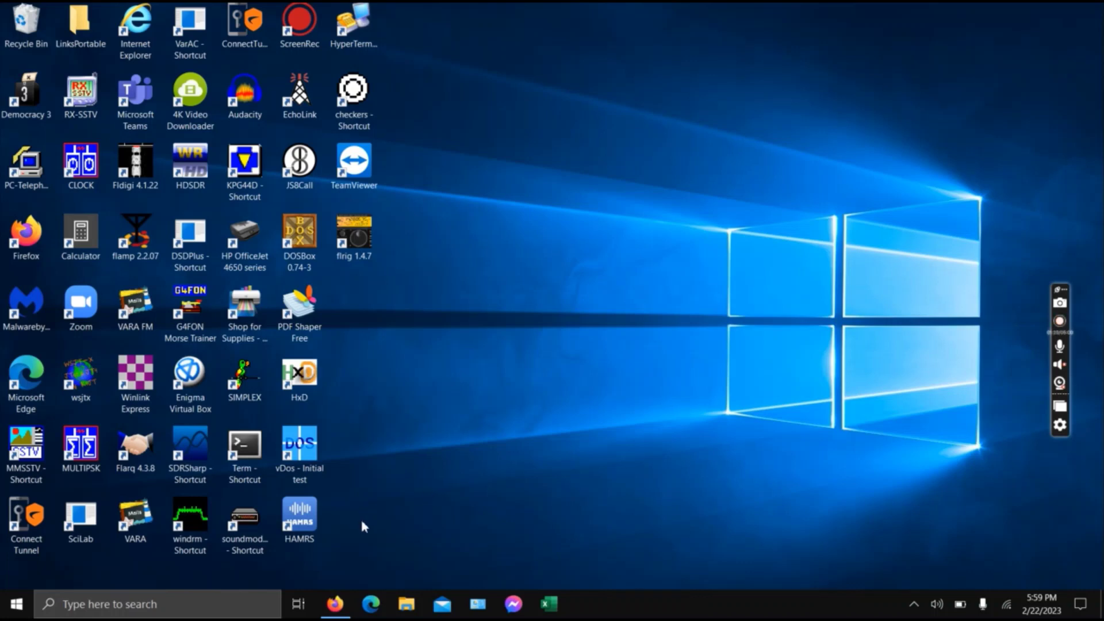
{"action": "left_click", "coordinate": [335, 604]}
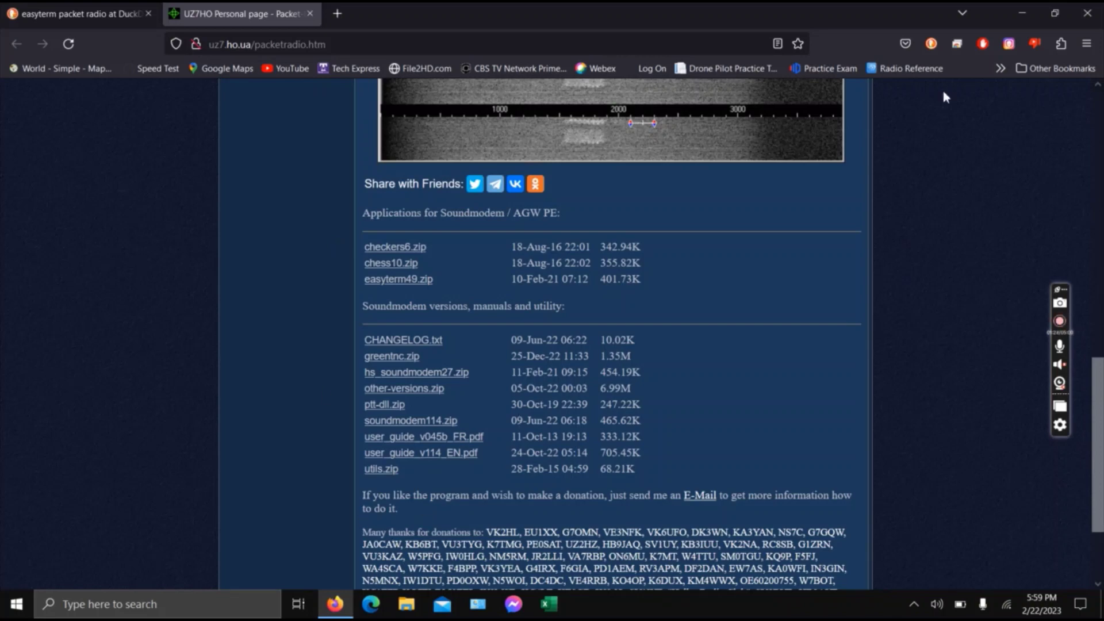
{"action": "left_click", "coordinate": [1022, 12]}
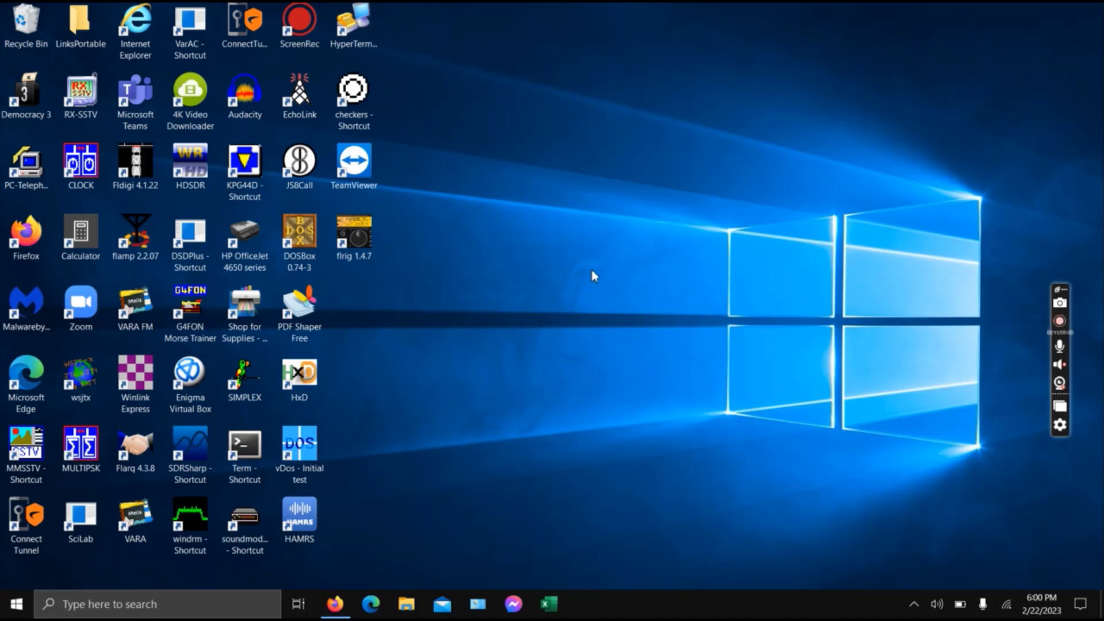
Launch SoundModem and EasyTerm from their desktop shortcuts, keeping SoundModem in front
{"action": "double_click", "coordinate": [247, 519]}
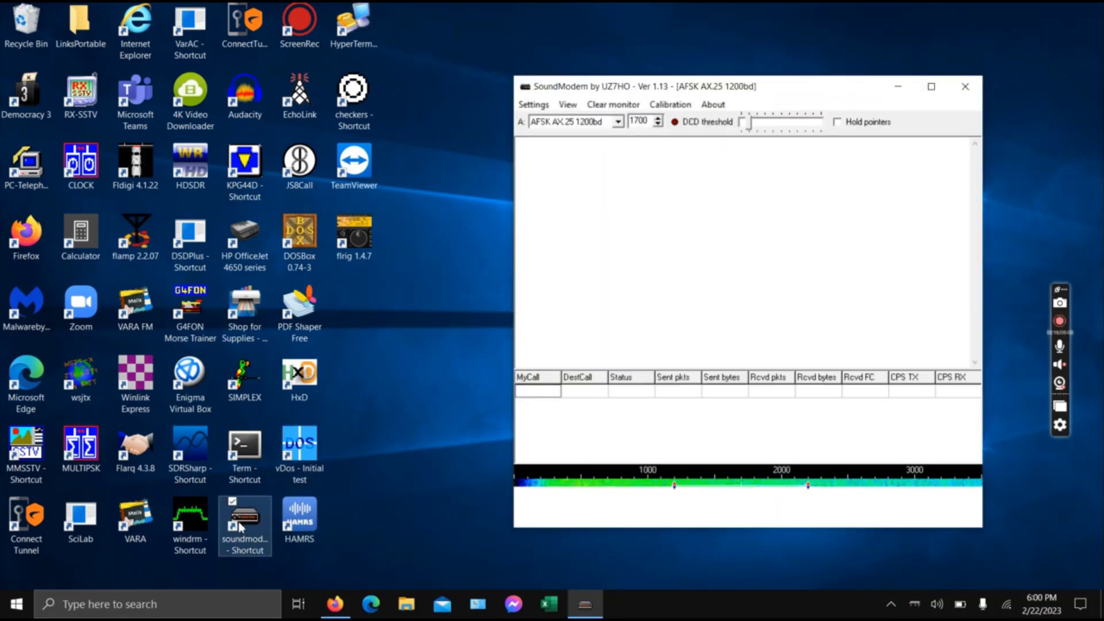
{"action": "double_click", "coordinate": [255, 472]}
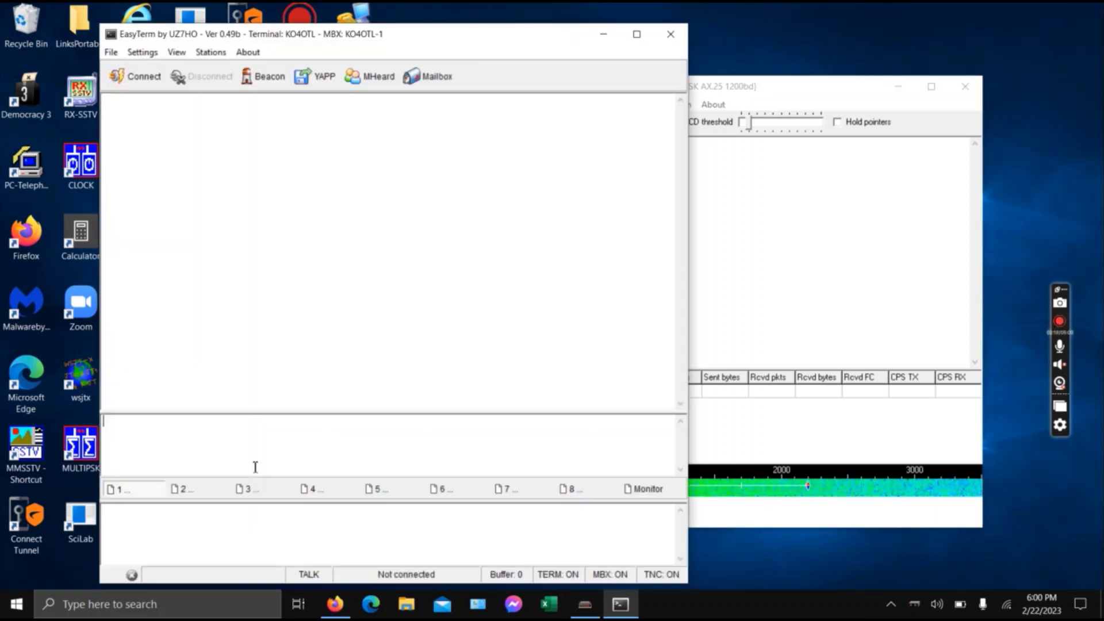
{"action": "left_click", "coordinate": [758, 107]}
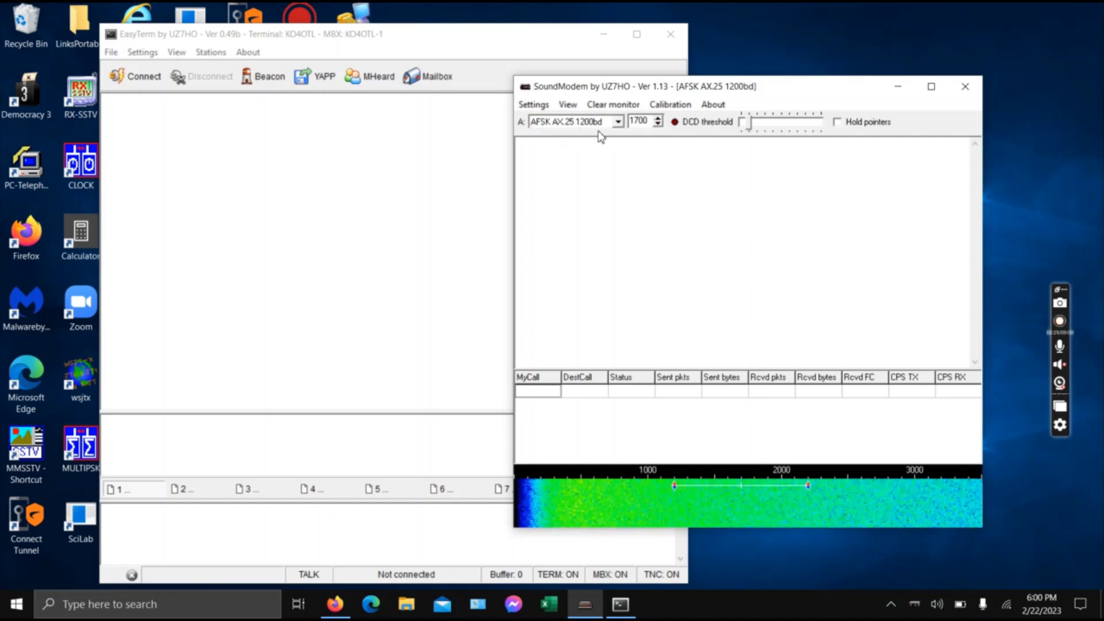
Open SoundModem's Devices settings and keep COM4 as the PTT port
{"action": "left_click", "coordinate": [539, 107]}
{"action": "left_click", "coordinate": [546, 153]}
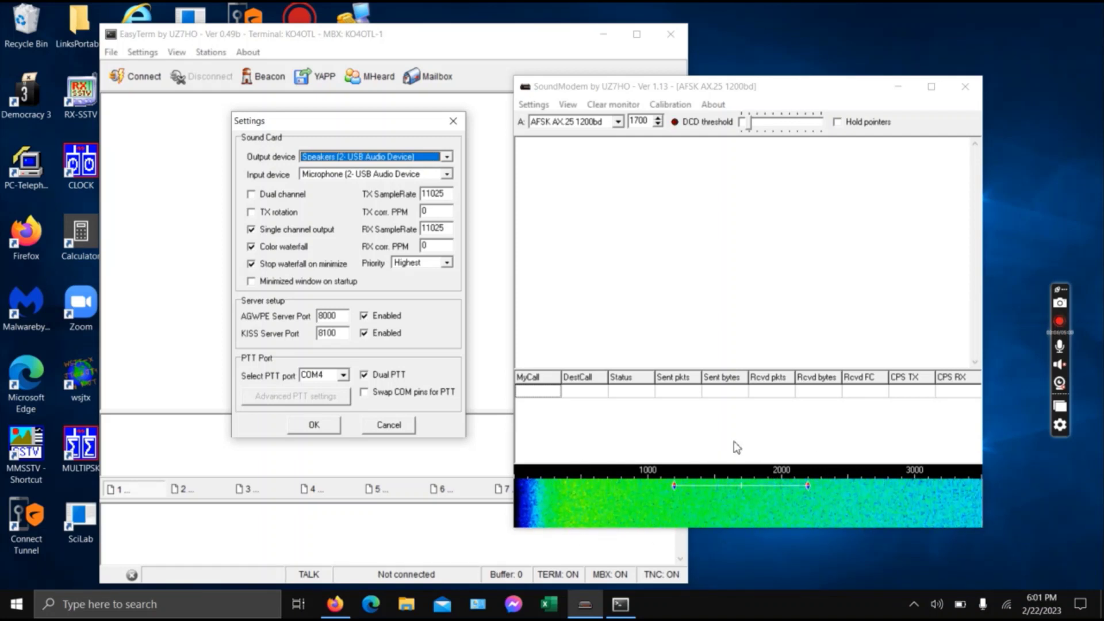
{"action": "left_click", "coordinate": [343, 375]}
{"action": "left_click", "coordinate": [347, 379]}
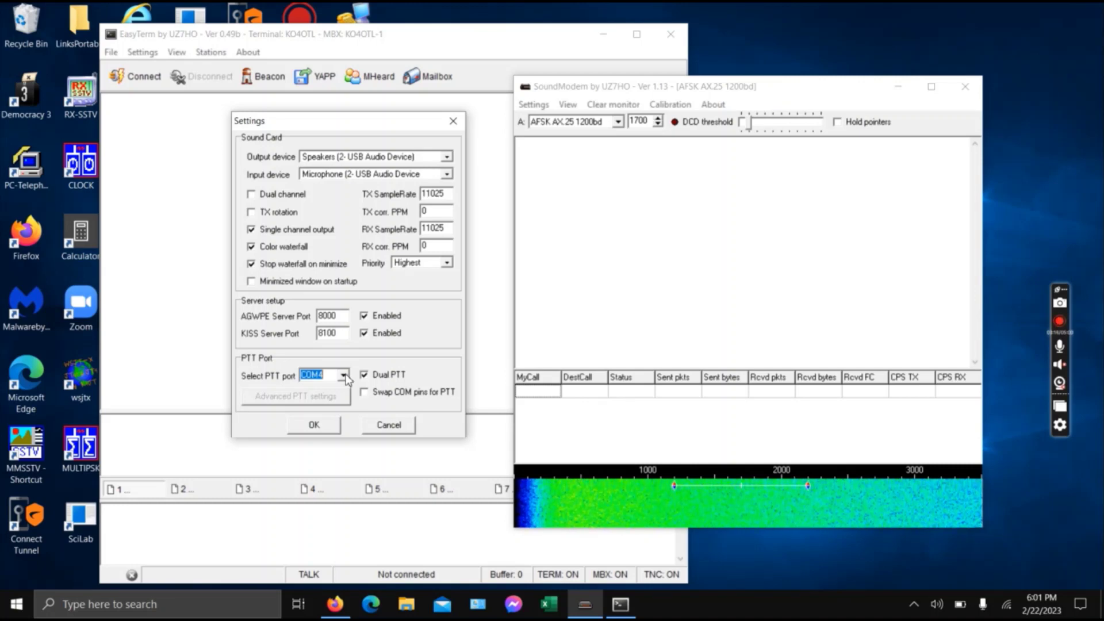
In Device Manager, confirm under Ports (COM & LPT) that the RIGblaster is on COM4
{"action": "left_click", "coordinate": [136, 602]}
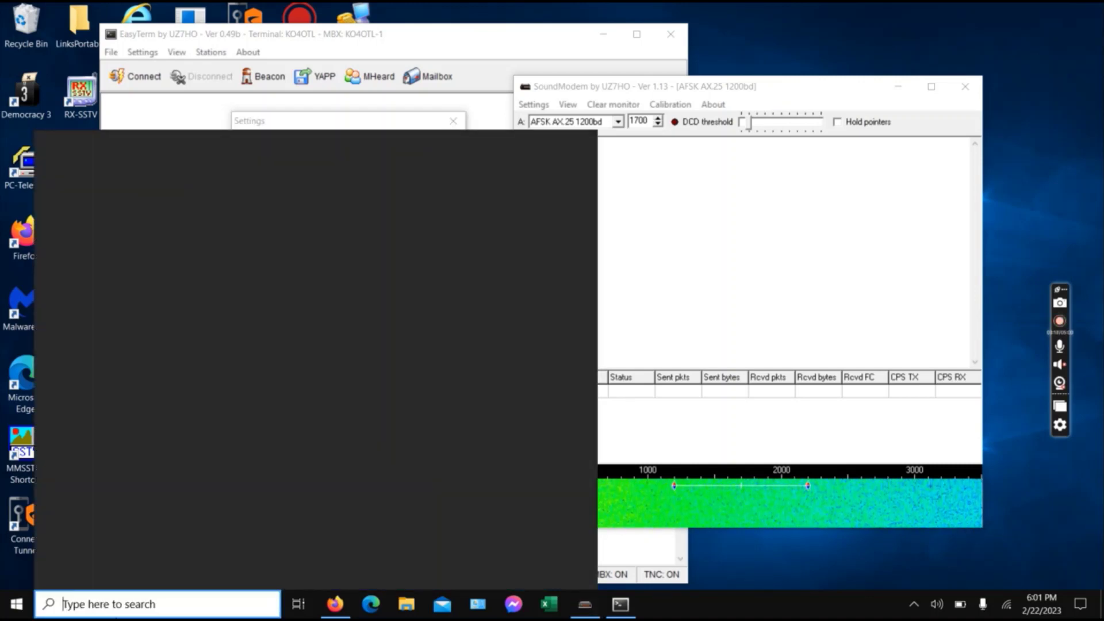
{"action": "type", "text": "device"}
{"action": "key", "text": "Escape"}
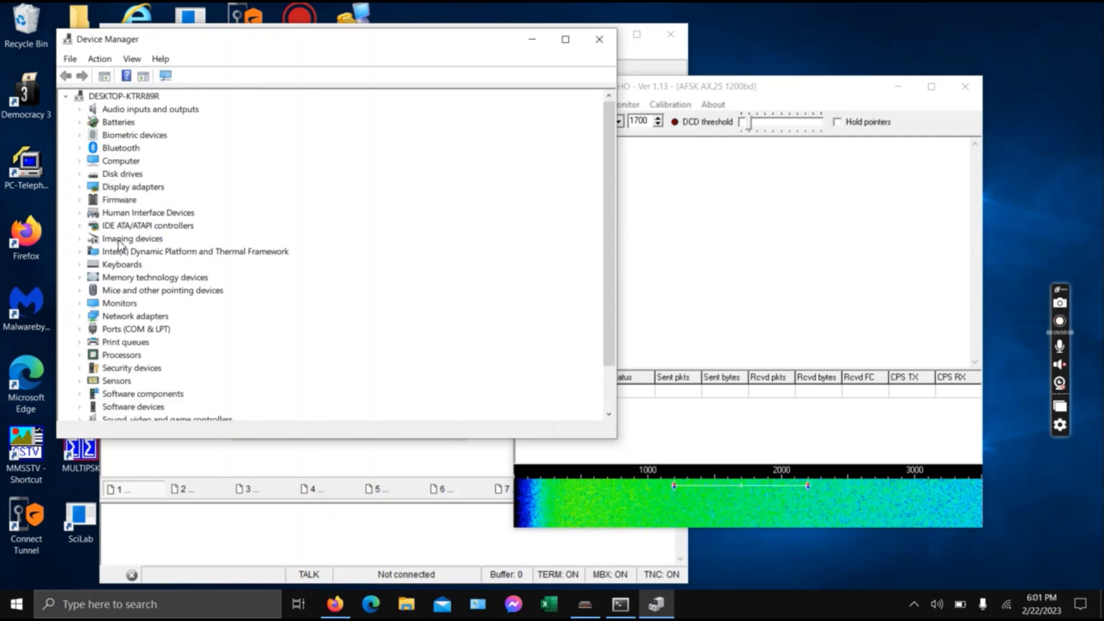
{"action": "left_click", "coordinate": [80, 329]}
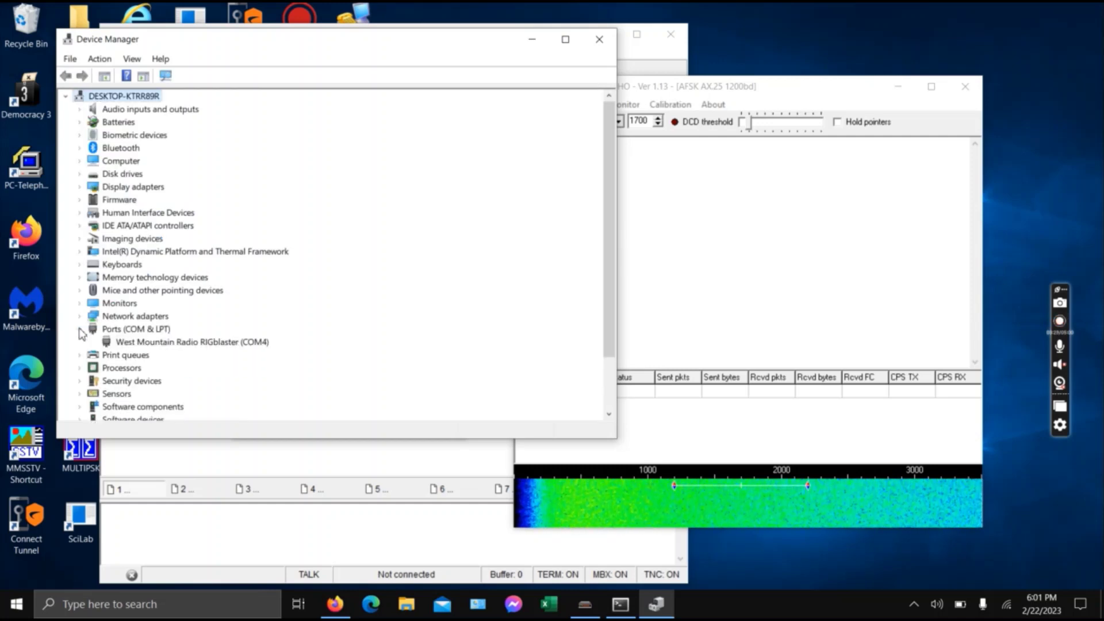
{"action": "left_click", "coordinate": [182, 344]}
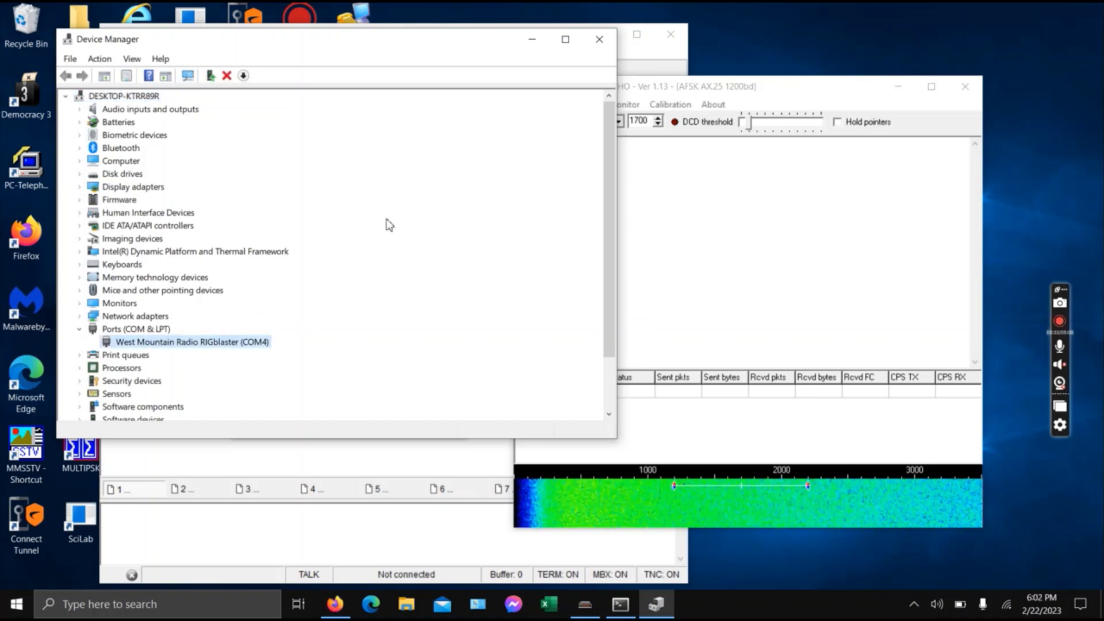
Close Device Manager and accept COM4 as the PTT port with OK
{"action": "left_click", "coordinate": [602, 41]}
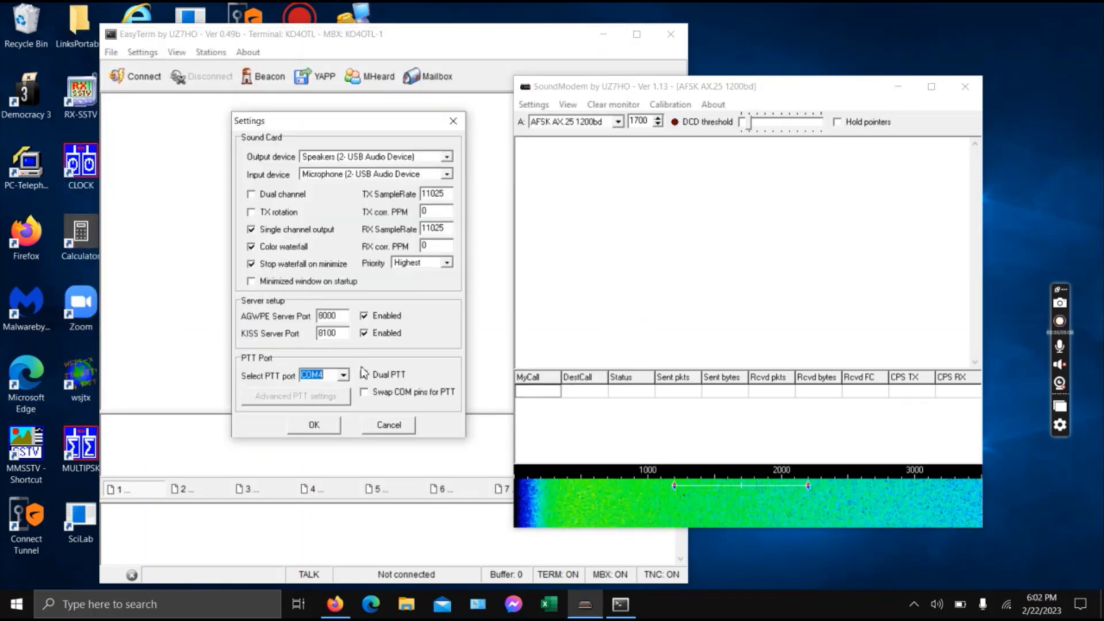
{"action": "left_click", "coordinate": [326, 429]}
{"action": "left_click", "coordinate": [533, 105]}
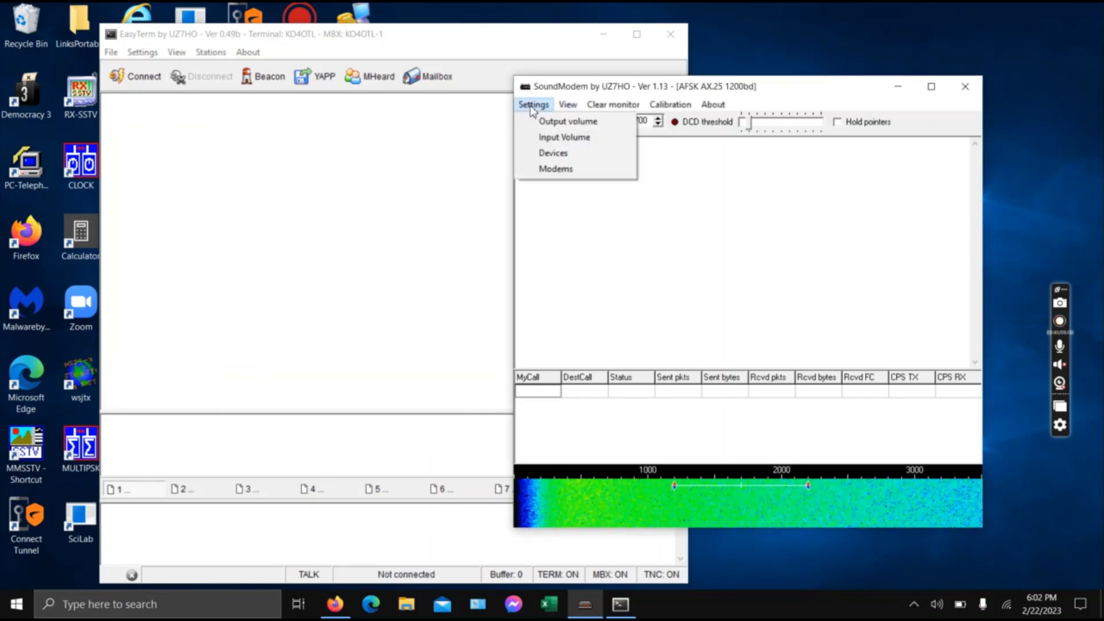
Set channel A's TXDelay to 350 msec in Modems settings and apply with Ok
{"action": "left_click", "coordinate": [553, 169]}
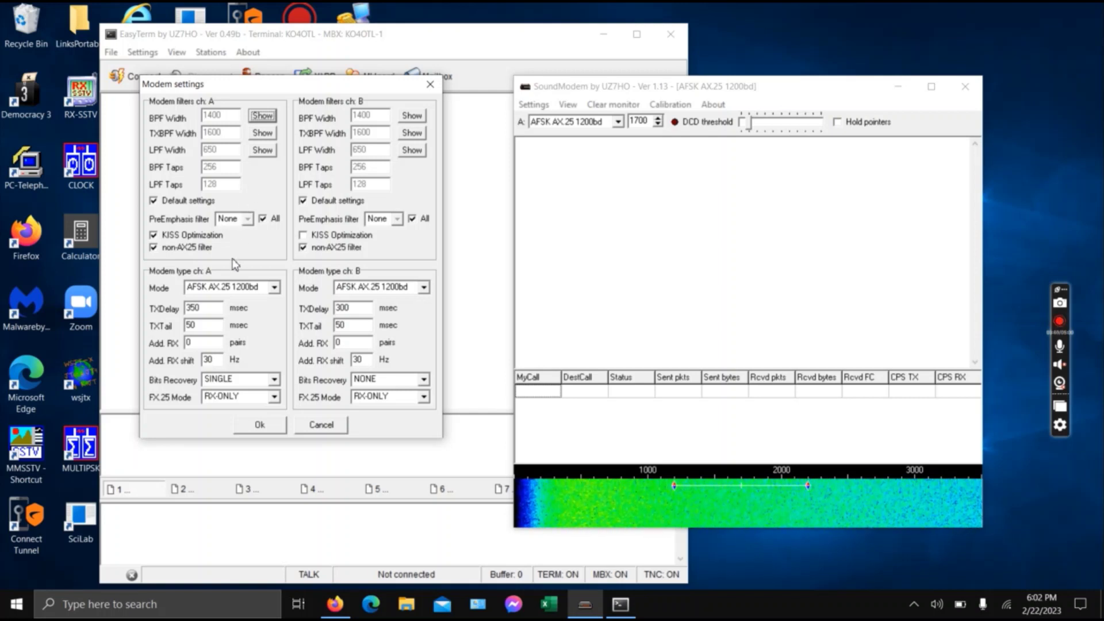
{"action": "left_click", "coordinate": [219, 310]}
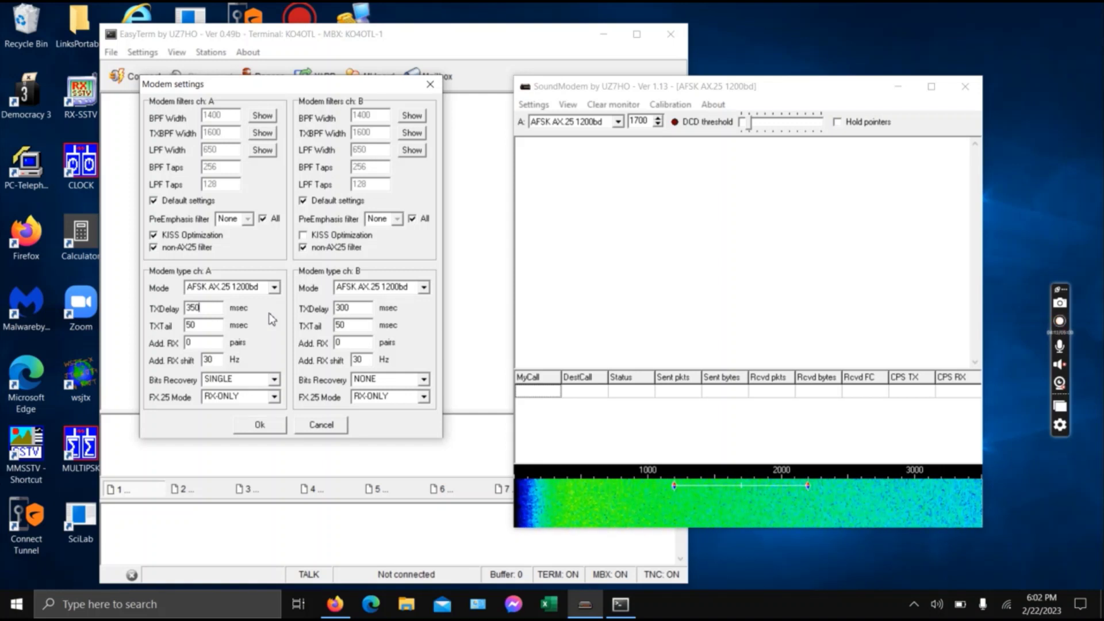
{"action": "left_click", "coordinate": [259, 429]}
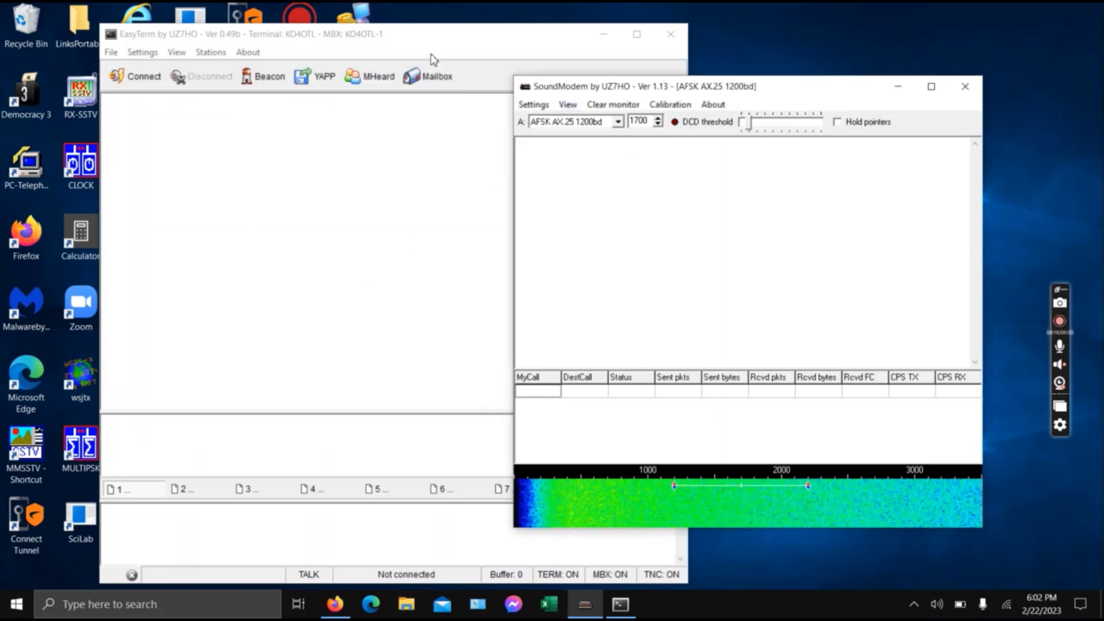
Bring EasyTerm forward and open Settings > Station Setup
{"action": "left_click", "coordinate": [375, 40]}
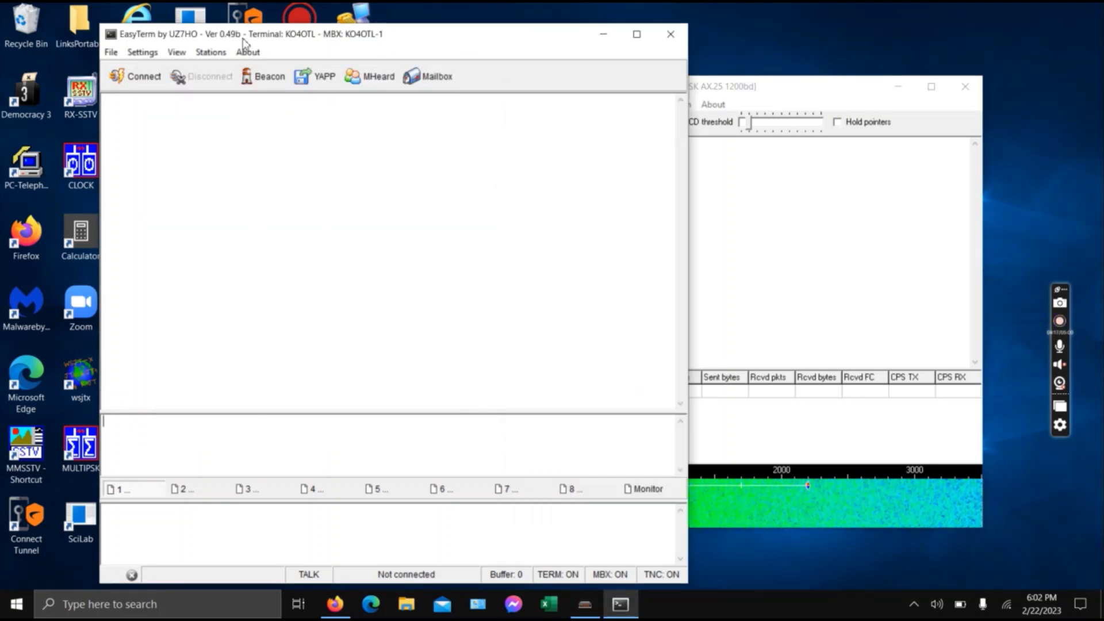
{"action": "left_click", "coordinate": [142, 52]}
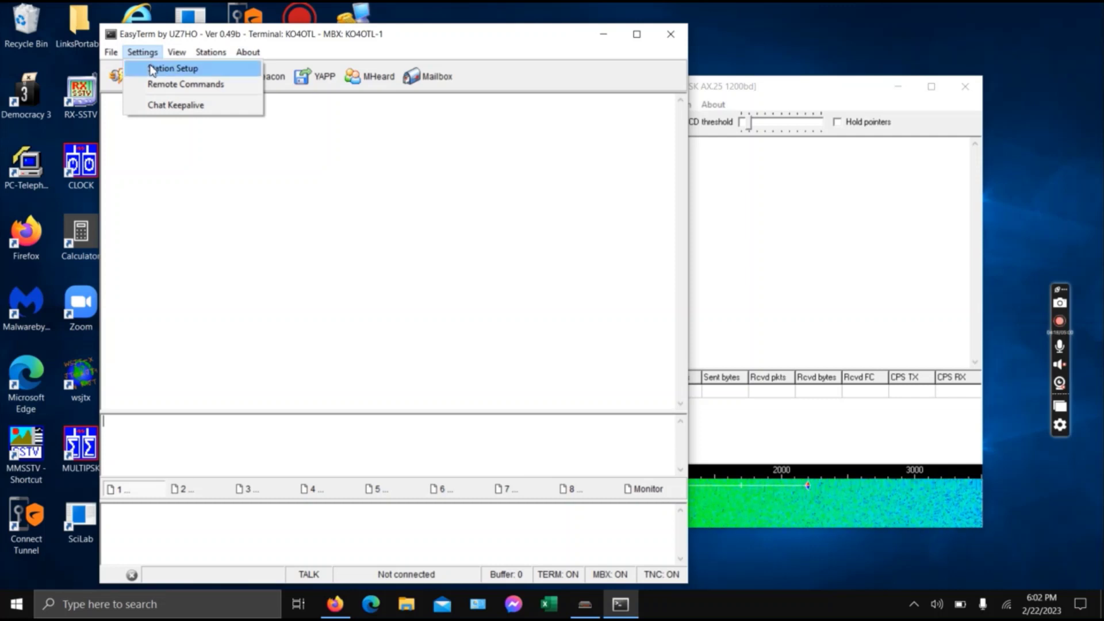
{"action": "left_click", "coordinate": [153, 72]}
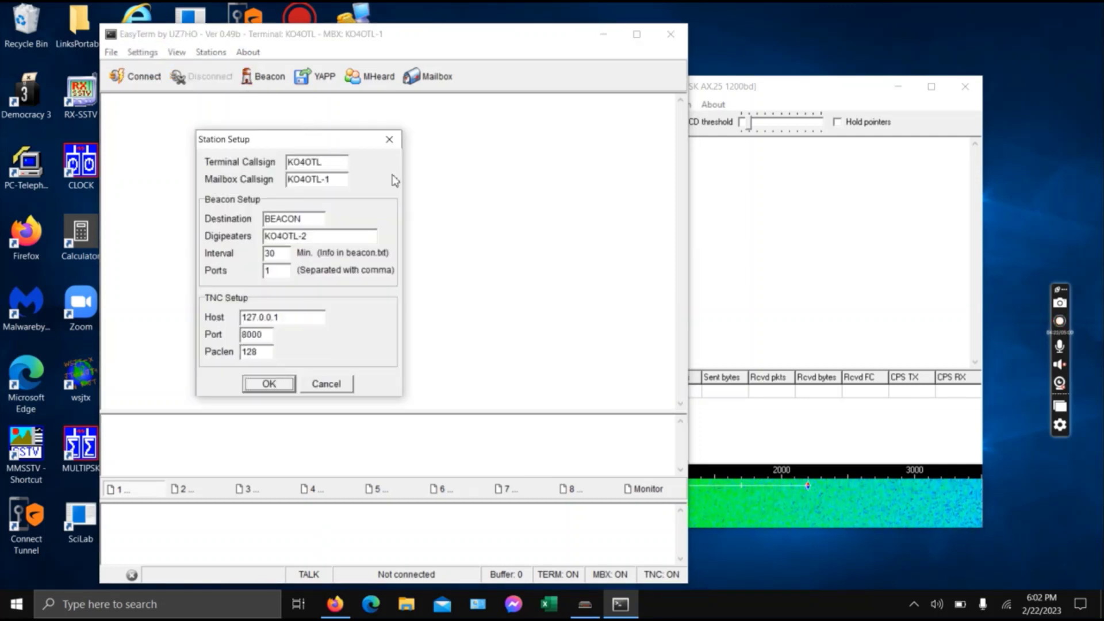
Review the terminal and mailbox callsigns, digipeater path and Paclen 128
{"action": "left_click", "coordinate": [332, 168]}
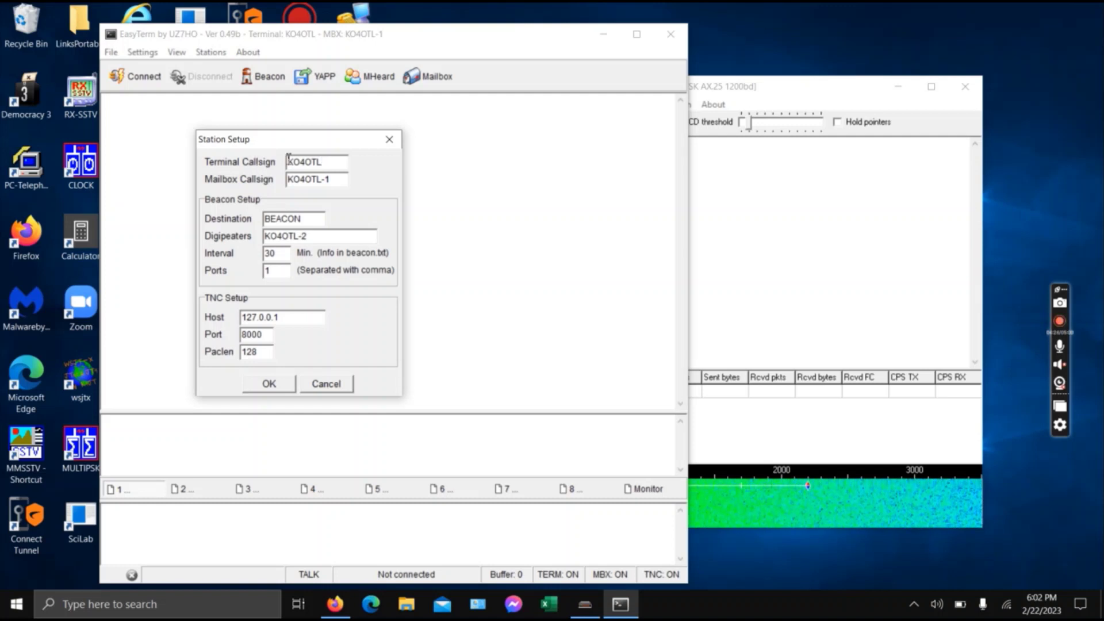
{"action": "left_click", "coordinate": [339, 180]}
{"action": "left_click", "coordinate": [333, 233]}
{"action": "left_click", "coordinate": [271, 353]}
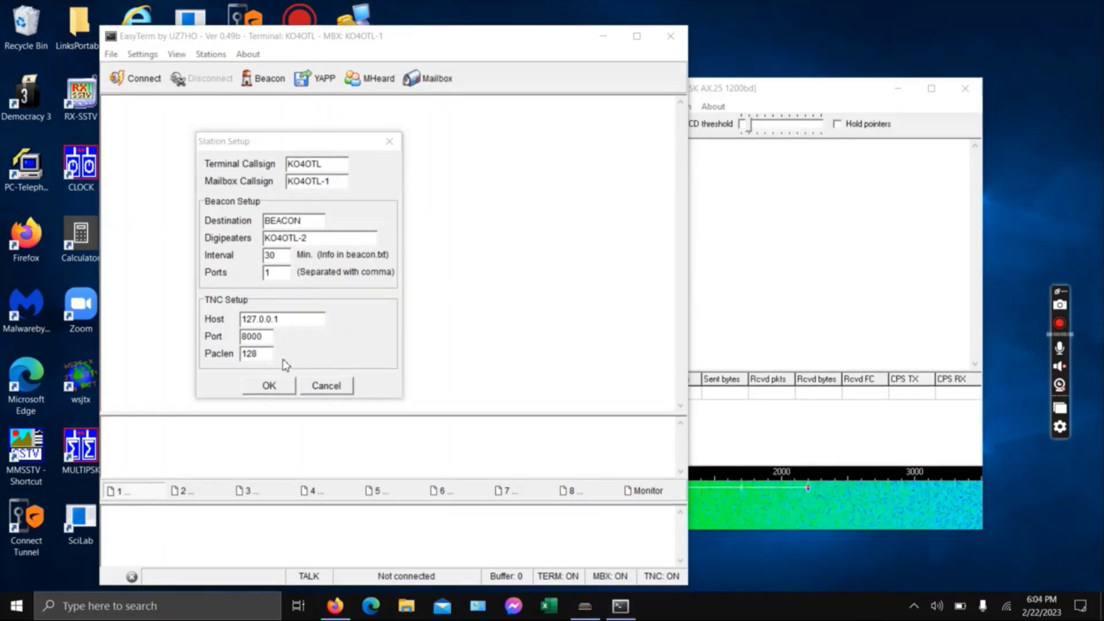
Review beacon destination, interval and digipeaters, then cancel Station Setup without changes
{"action": "left_click", "coordinate": [260, 353]}
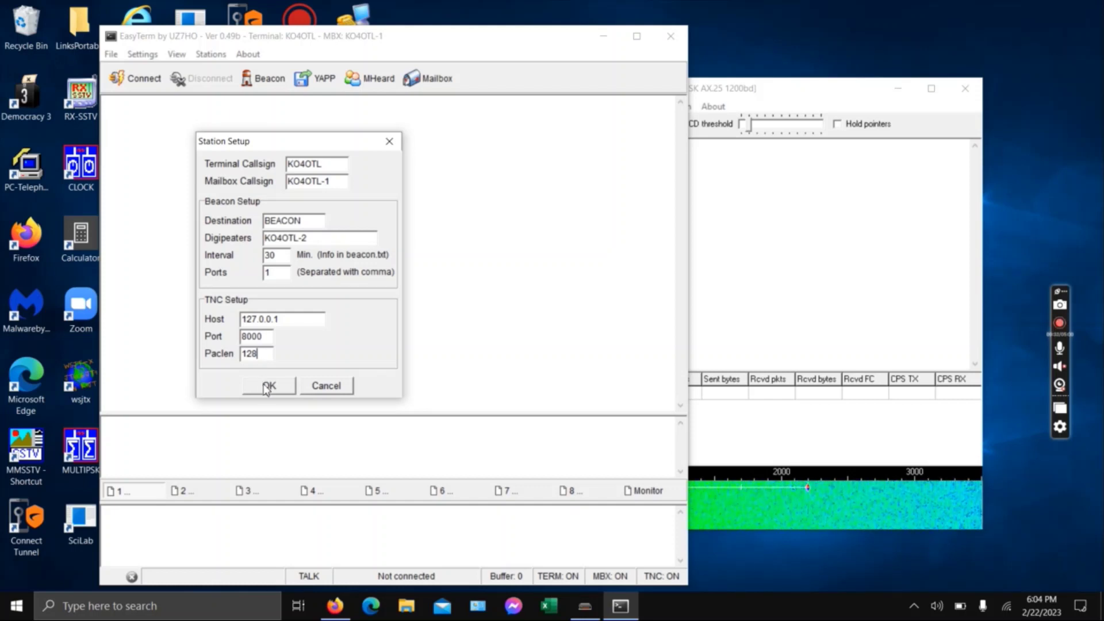
{"action": "left_click", "coordinate": [311, 222]}
{"action": "left_click", "coordinate": [284, 257]}
{"action": "left_click", "coordinate": [323, 238]}
{"action": "left_click", "coordinate": [326, 386]}
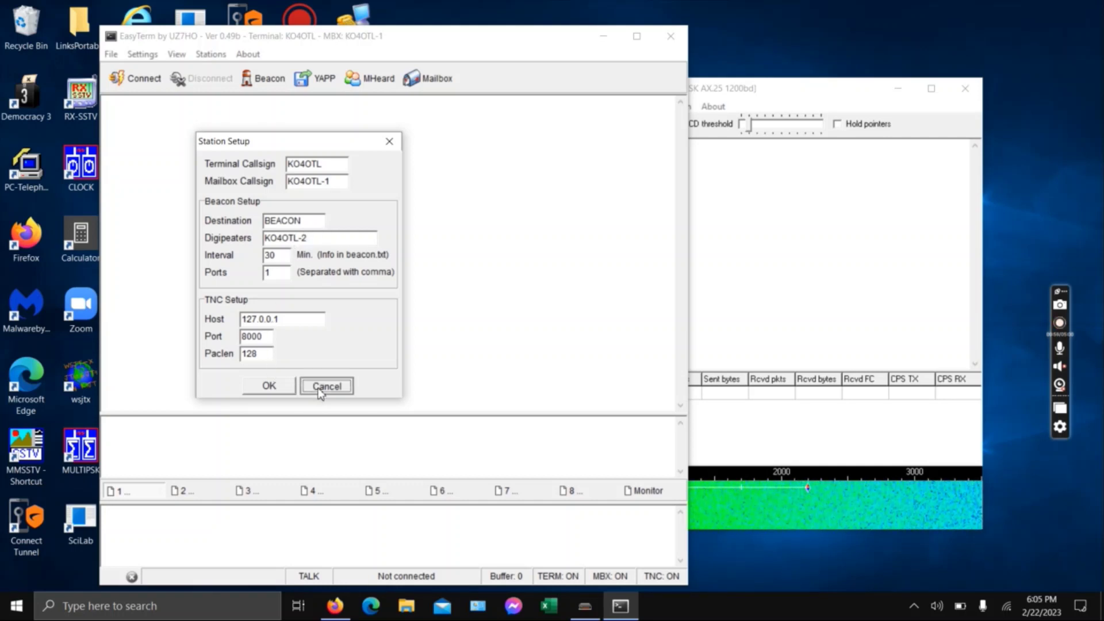
Open beacon.txt for editing and scroll right to read the full 145.01 beacon text
{"action": "left_click", "coordinate": [111, 54]}
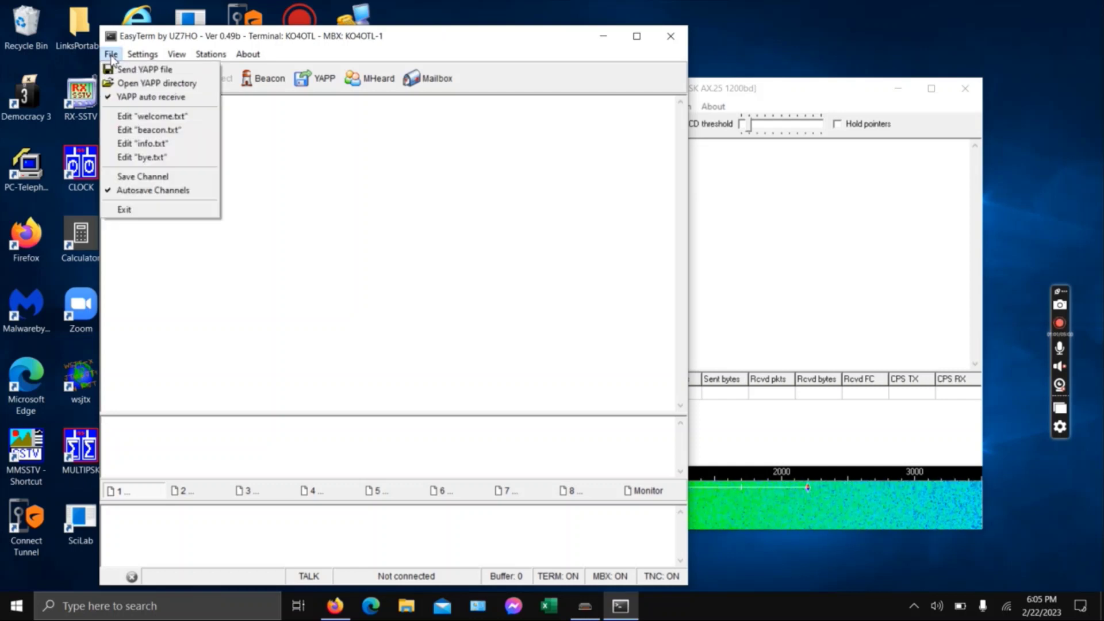
{"action": "left_click", "coordinate": [138, 131]}
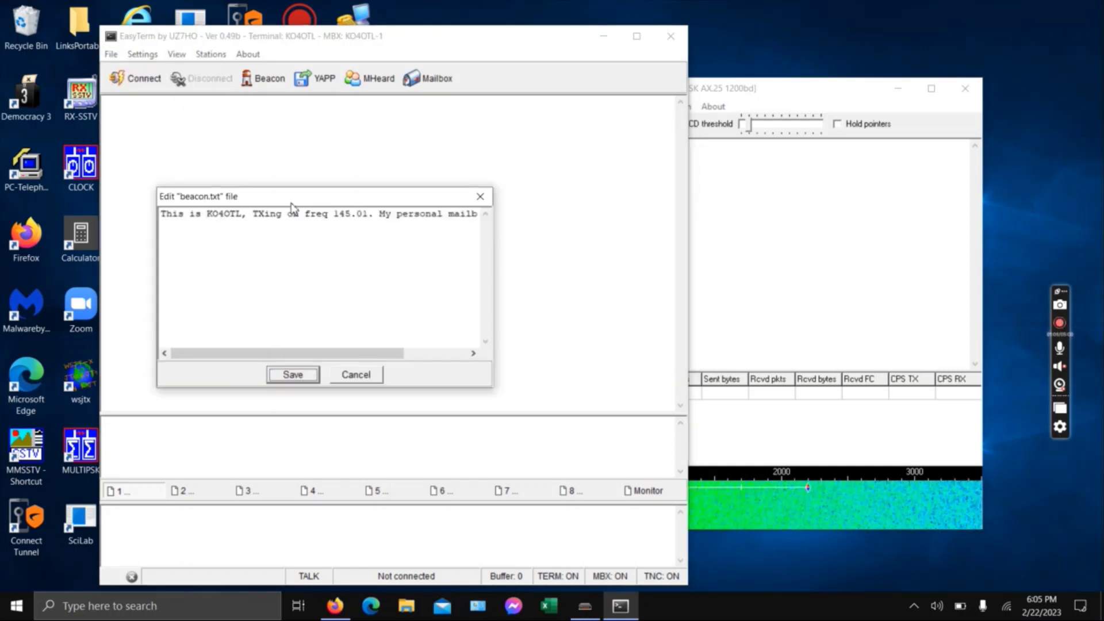
{"action": "left_click", "coordinate": [184, 220]}
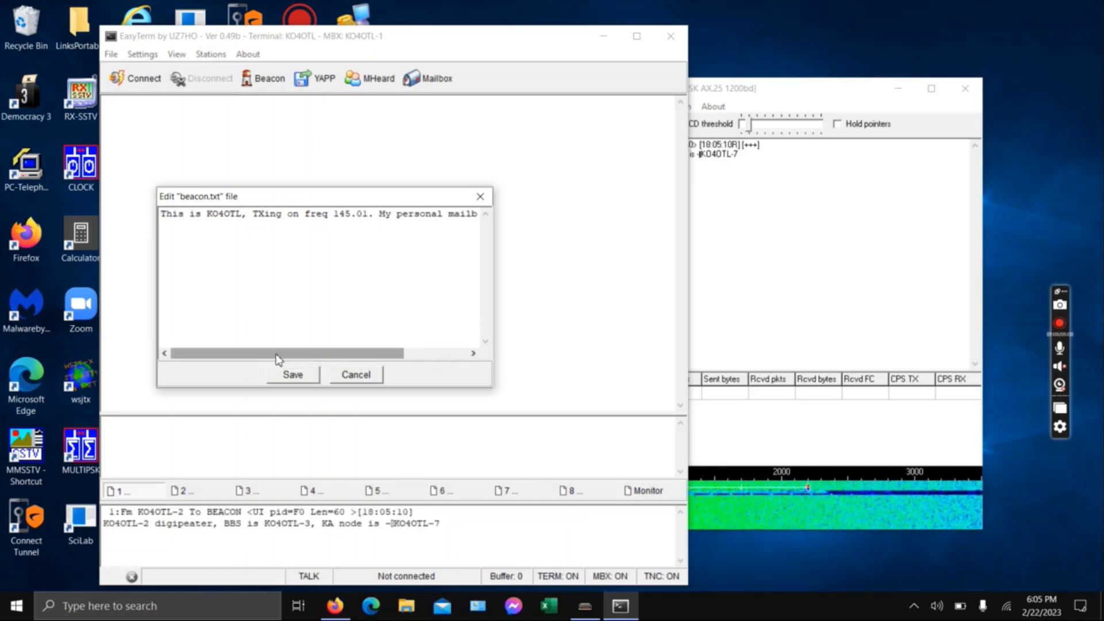
{"action": "left_click_drag", "start_coordinate": [276, 355], "coordinate": [366, 366]}
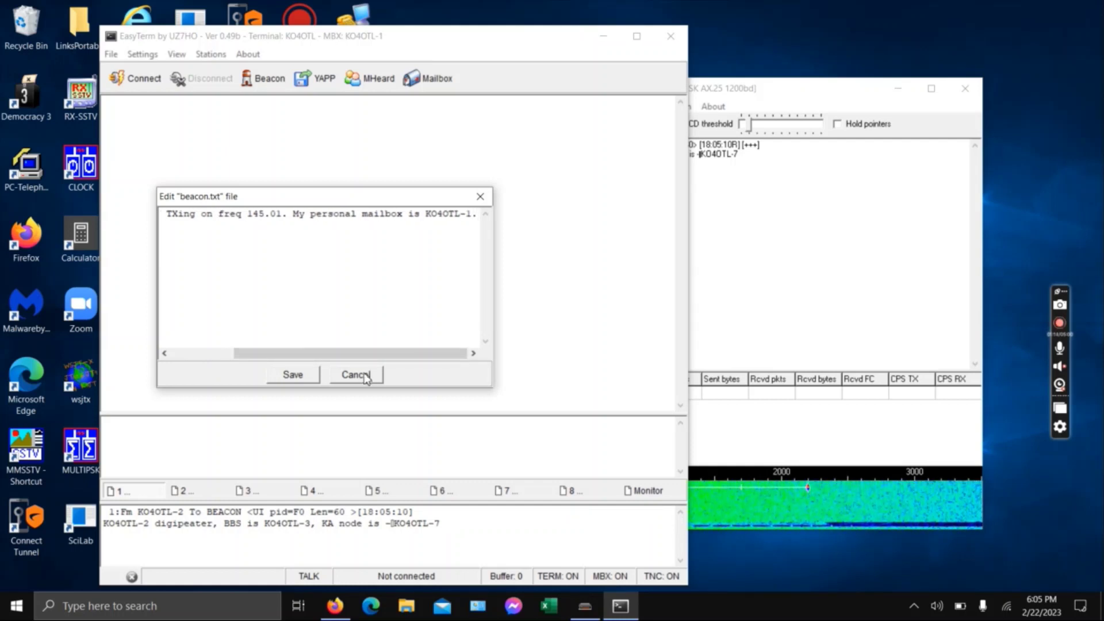